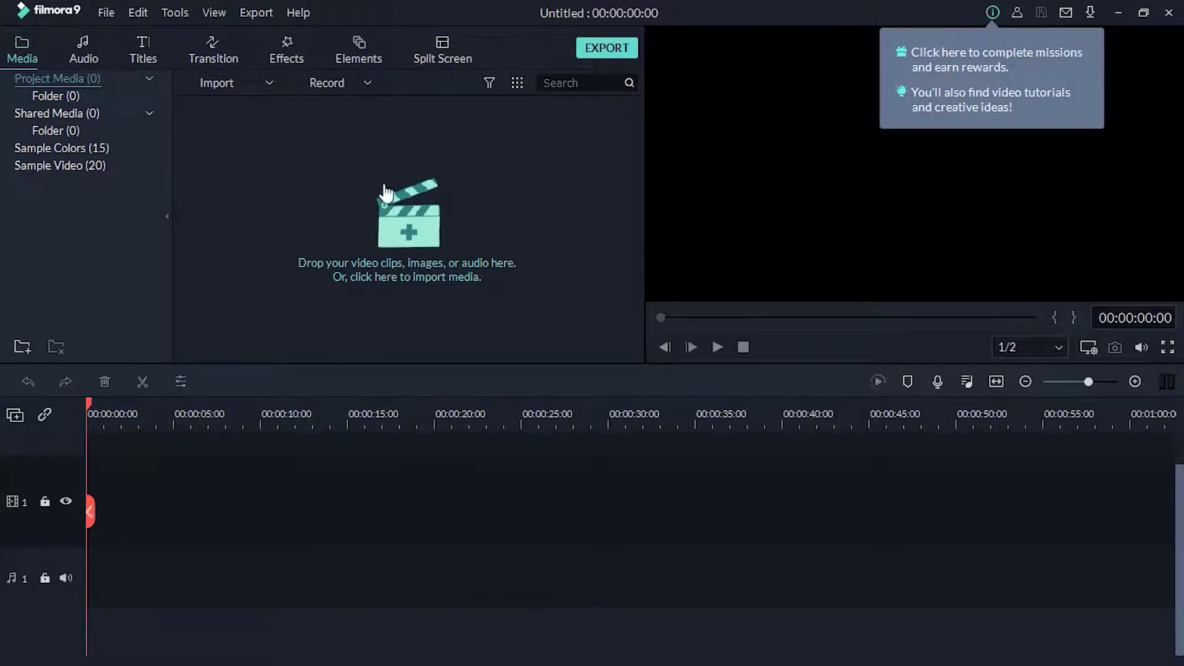
Step: Import the Balkh Tech logo clip onto the first video track and zoom the timeline out
{"action": "left_click", "coordinate": [303, 239]}
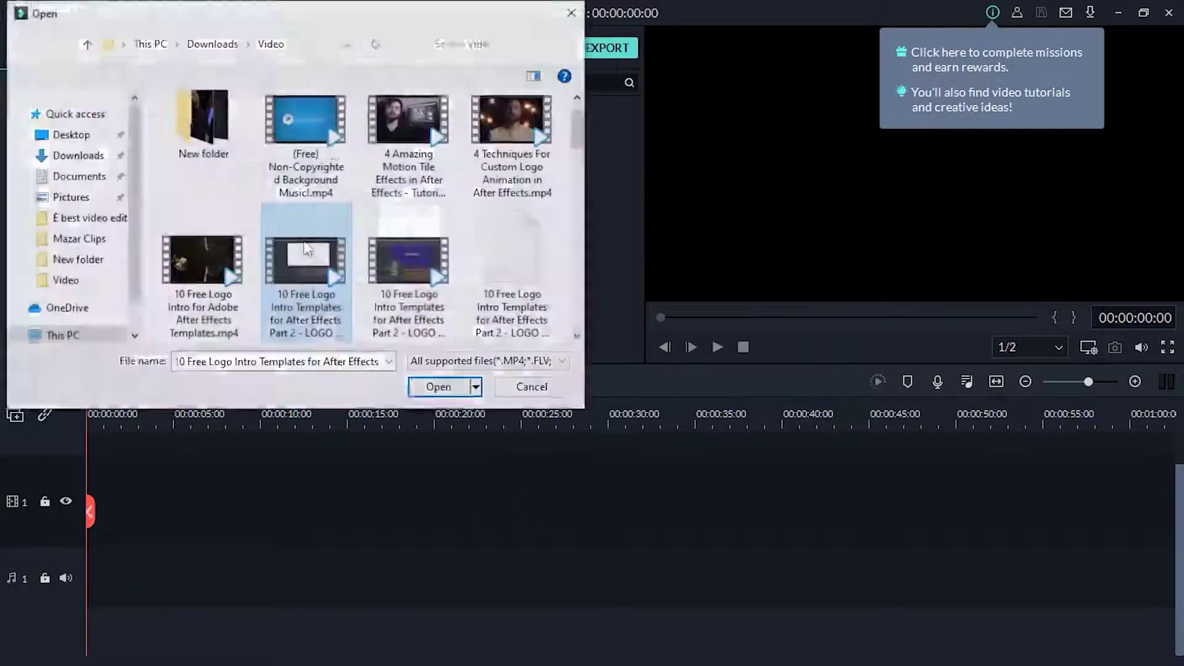
{"action": "left_click_drag", "start_coordinate": [582, 135], "coordinate": [450, 363]}
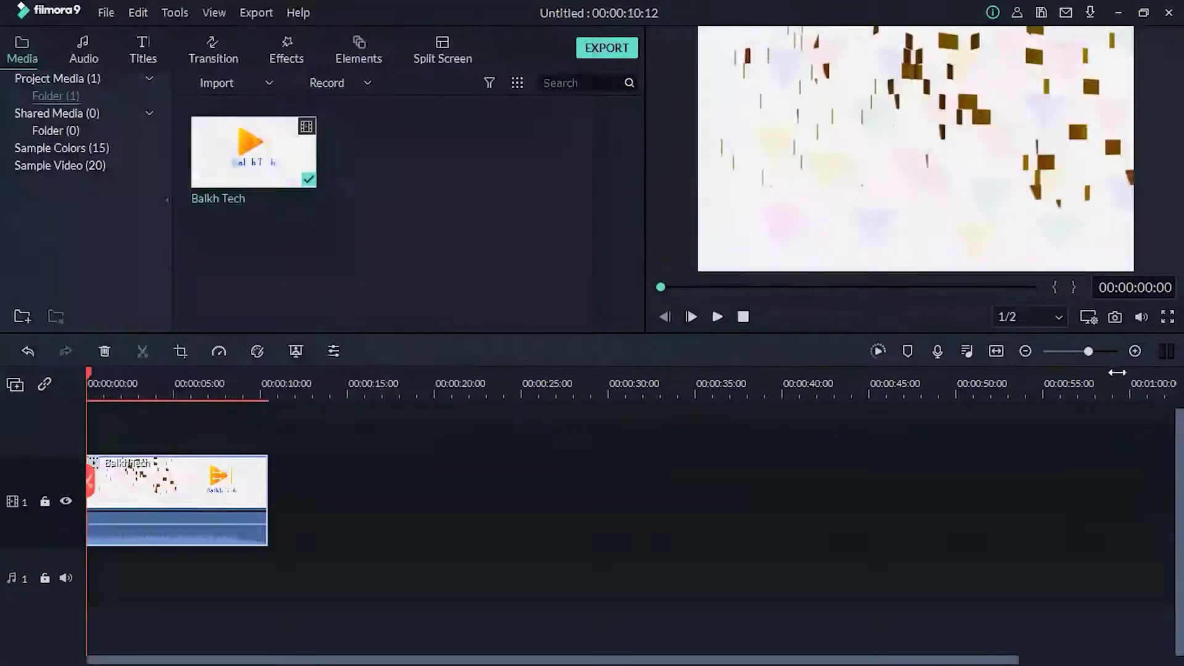
{"action": "left_click_drag", "start_coordinate": [1089, 348], "coordinate": [1001, 362]}
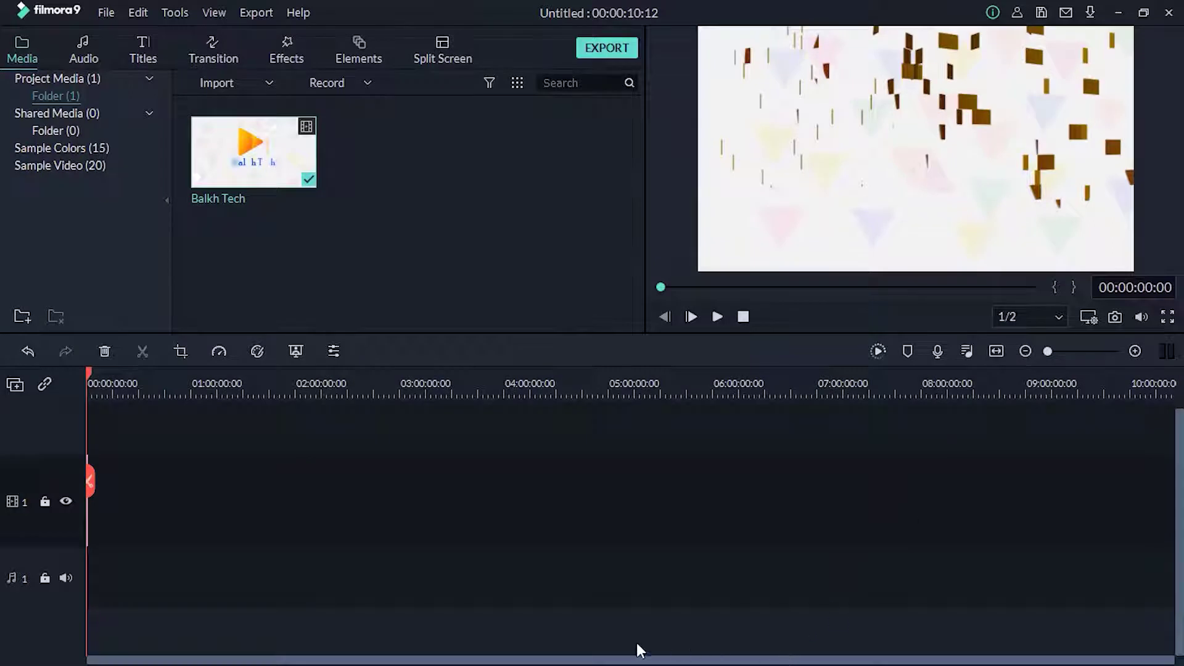
Step: Zoom the timeline in to frame level and scrub the preview to about one second
{"action": "left_click_drag", "start_coordinate": [1052, 350], "coordinate": [1123, 362]}
{"action": "left_click_drag", "start_coordinate": [1101, 660], "coordinate": [123, 659]}
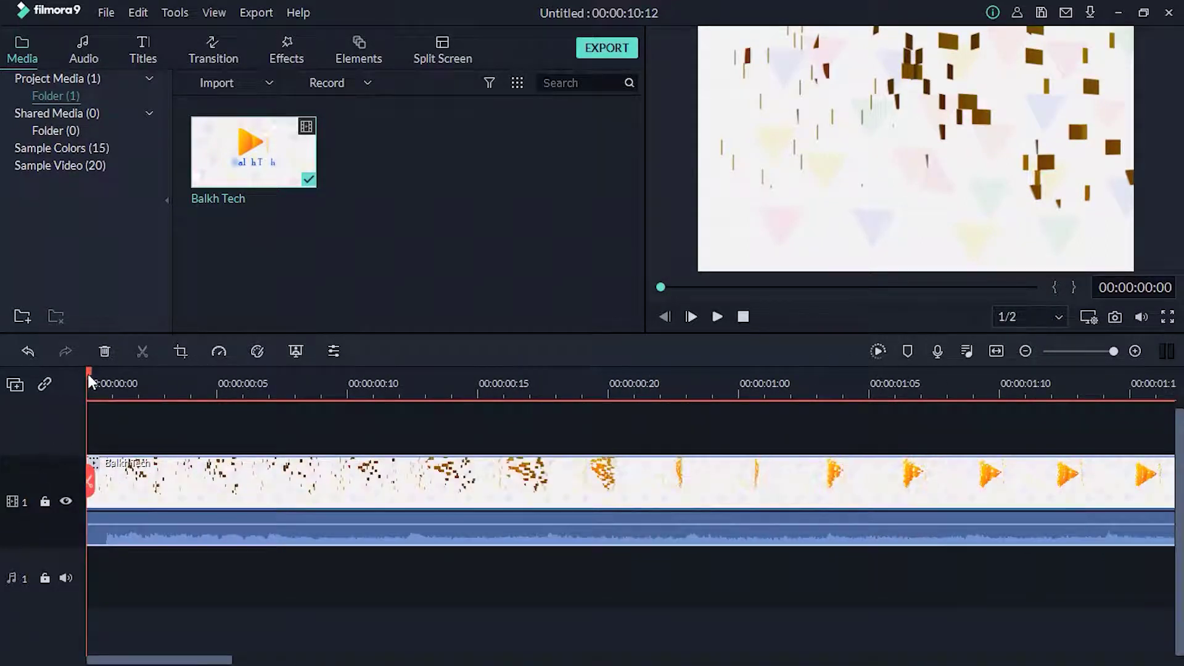
{"action": "left_click_drag", "start_coordinate": [87, 374], "coordinate": [907, 505]}
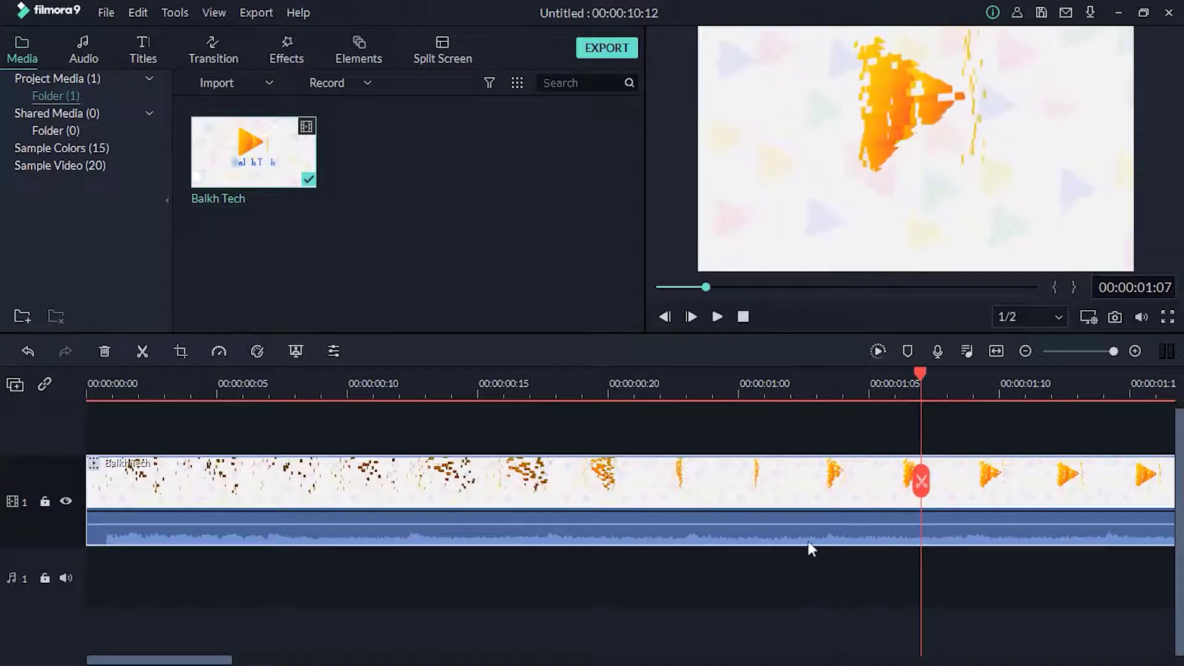
Step: Scrub the clip through 00:00:01:24 to where the logo text appears, then browse effects
{"action": "left_click_drag", "start_coordinate": [214, 659], "coordinate": [368, 660]}
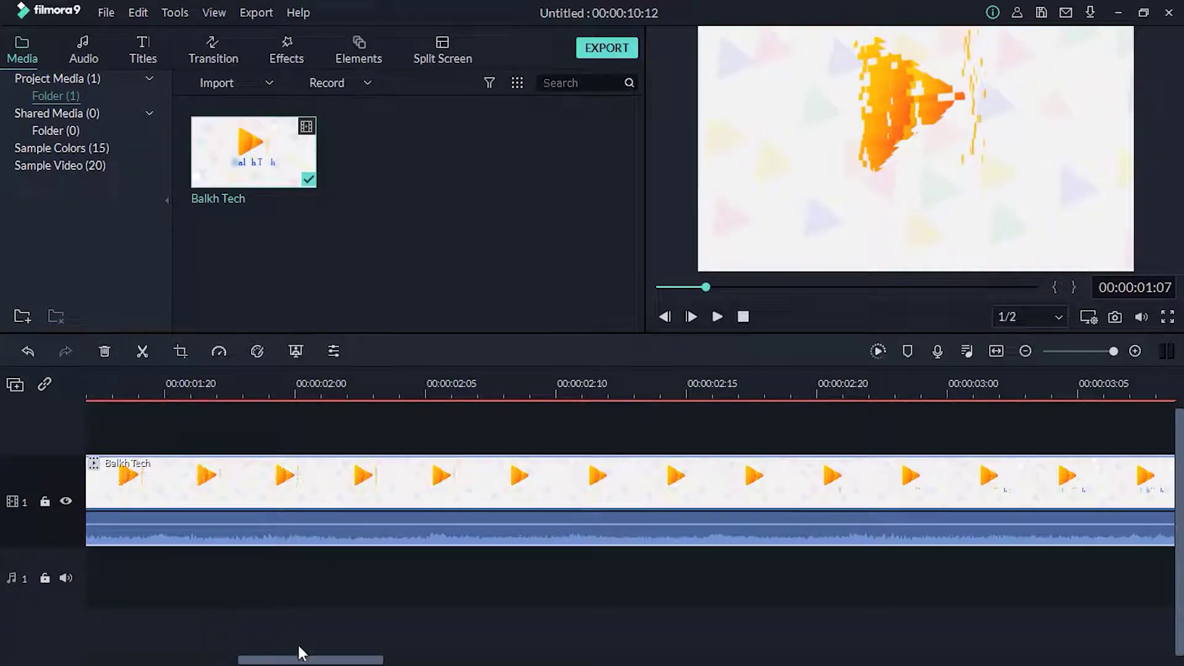
{"action": "left_click", "coordinate": [285, 395]}
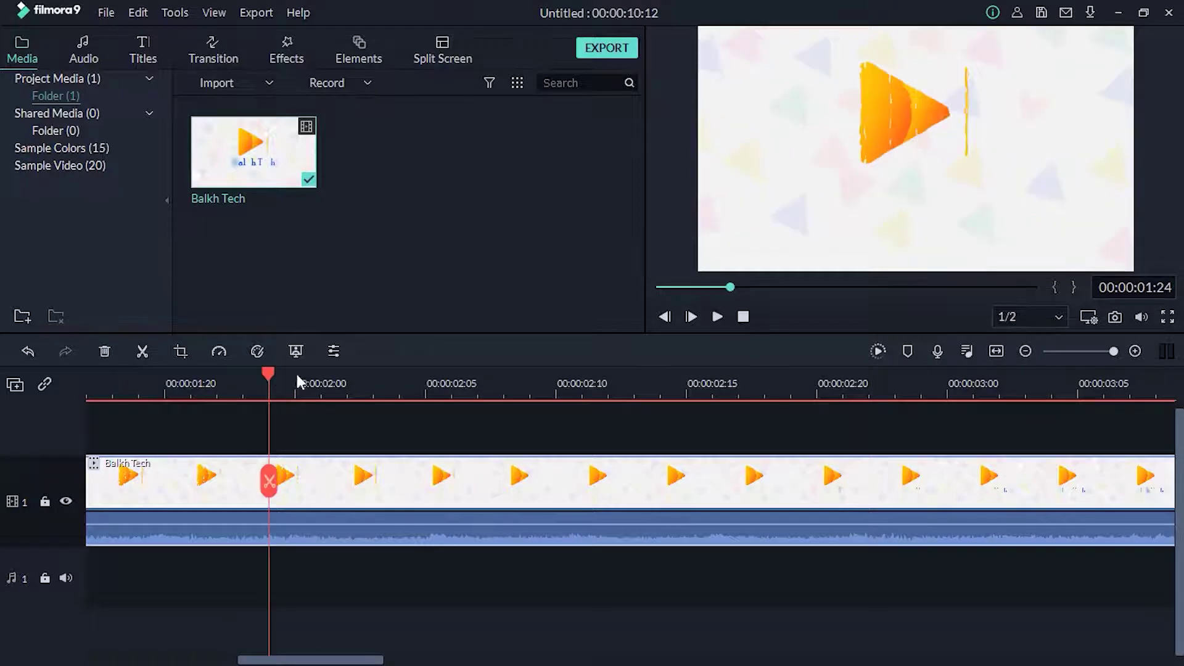
{"action": "left_click_drag", "start_coordinate": [296, 375], "coordinate": [1104, 472]}
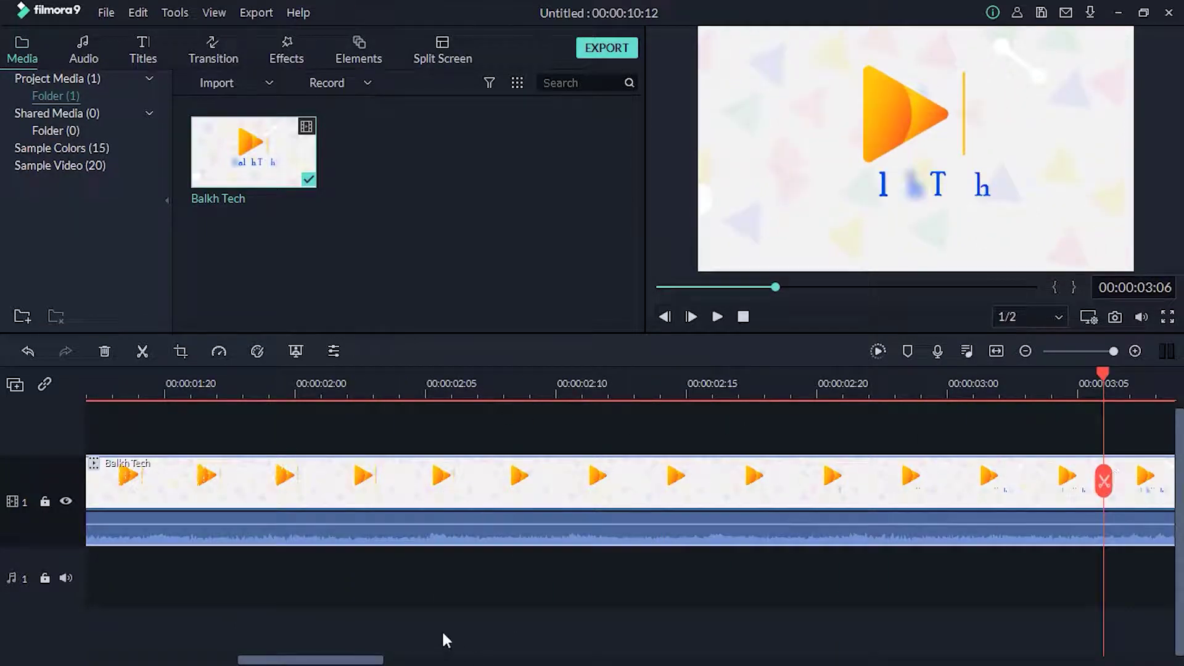
{"action": "scroll", "coordinate": [438, 640], "scroll_direction": "down", "scroll_amount": 5}
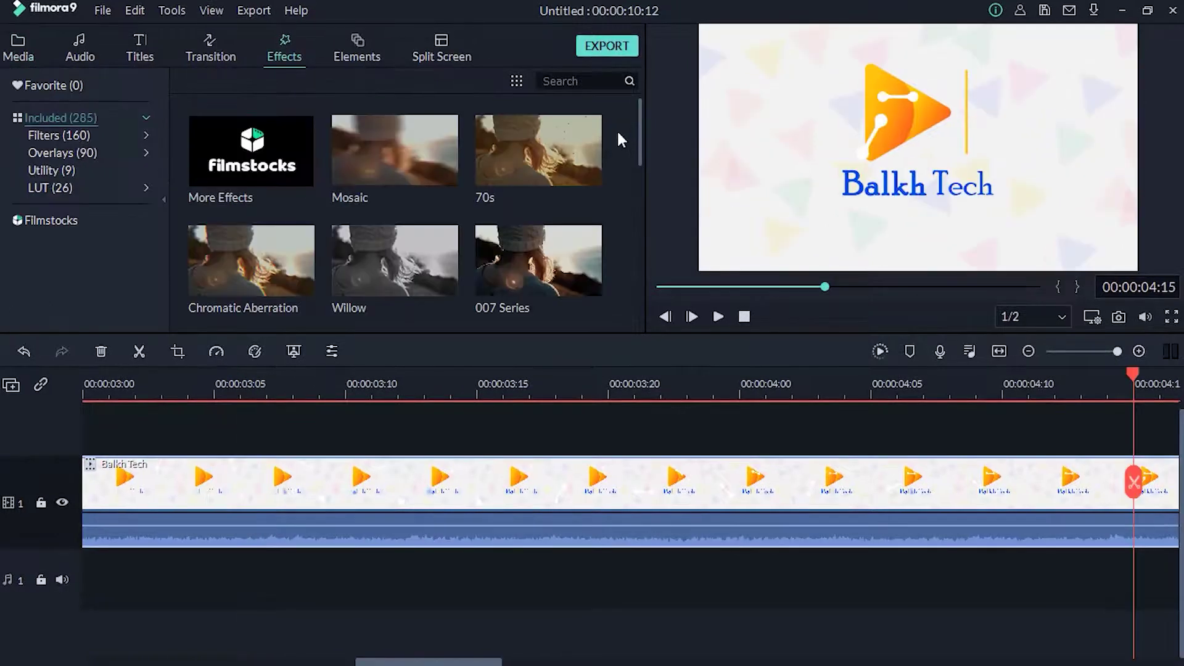
{"action": "scroll", "coordinate": [504, 220], "scroll_direction": "down", "scroll_amount": 10}
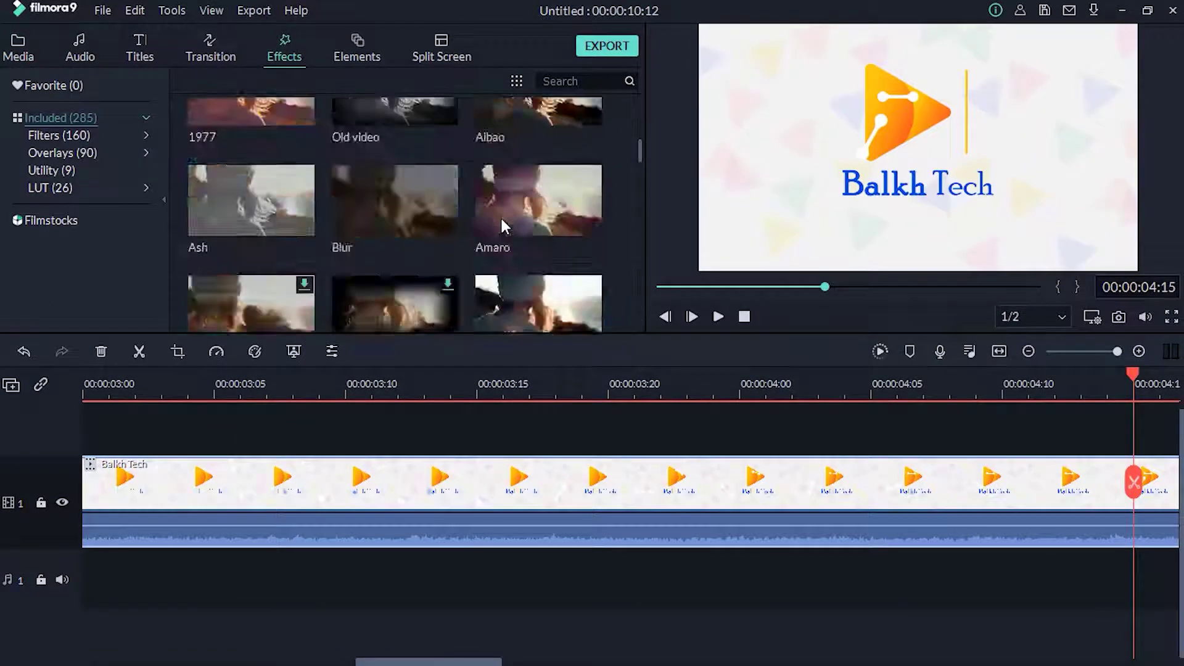
Step: Browse the elements and preview the diagonal two-panel and three-panel split-screen layouts
{"action": "scroll", "coordinate": [501, 216], "scroll_direction": "down", "scroll_amount": 5}
{"action": "scroll", "coordinate": [273, 186], "scroll_direction": "down", "scroll_amount": 5}
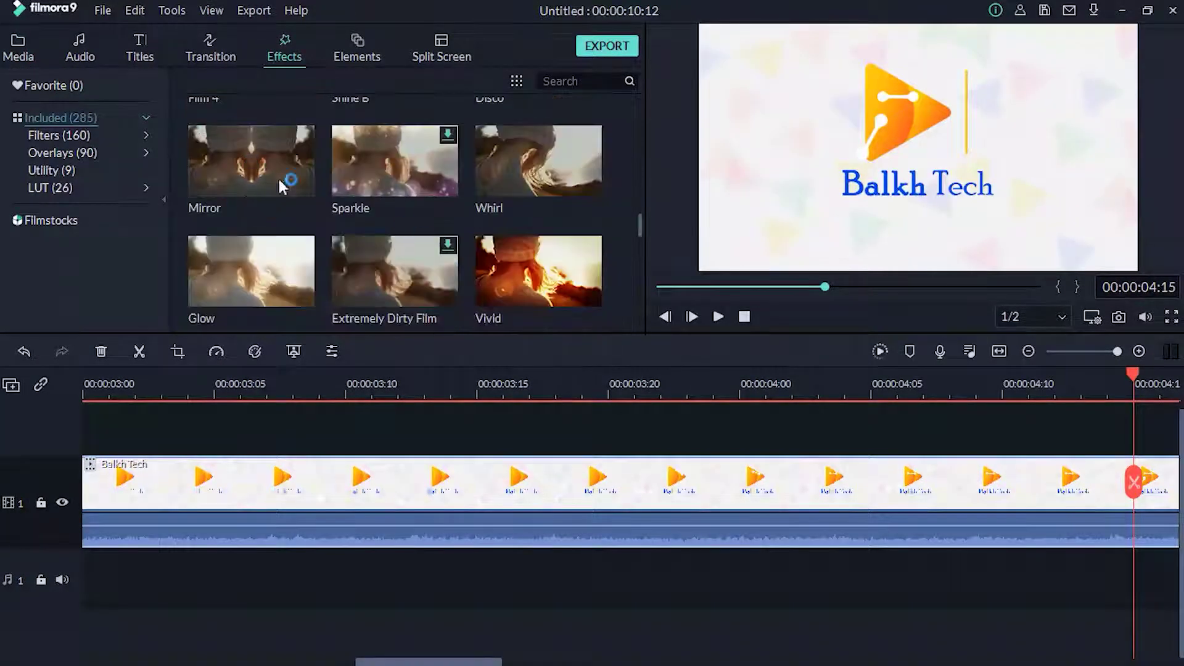
{"action": "left_click", "coordinate": [364, 49]}
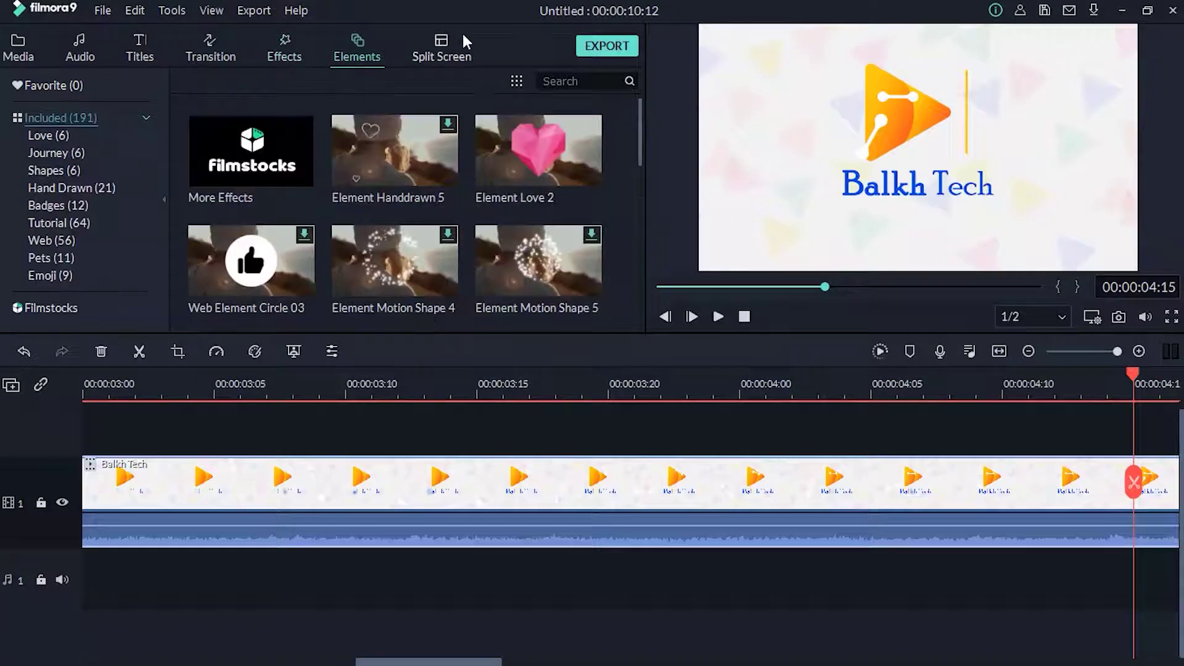
{"action": "left_click", "coordinate": [432, 50]}
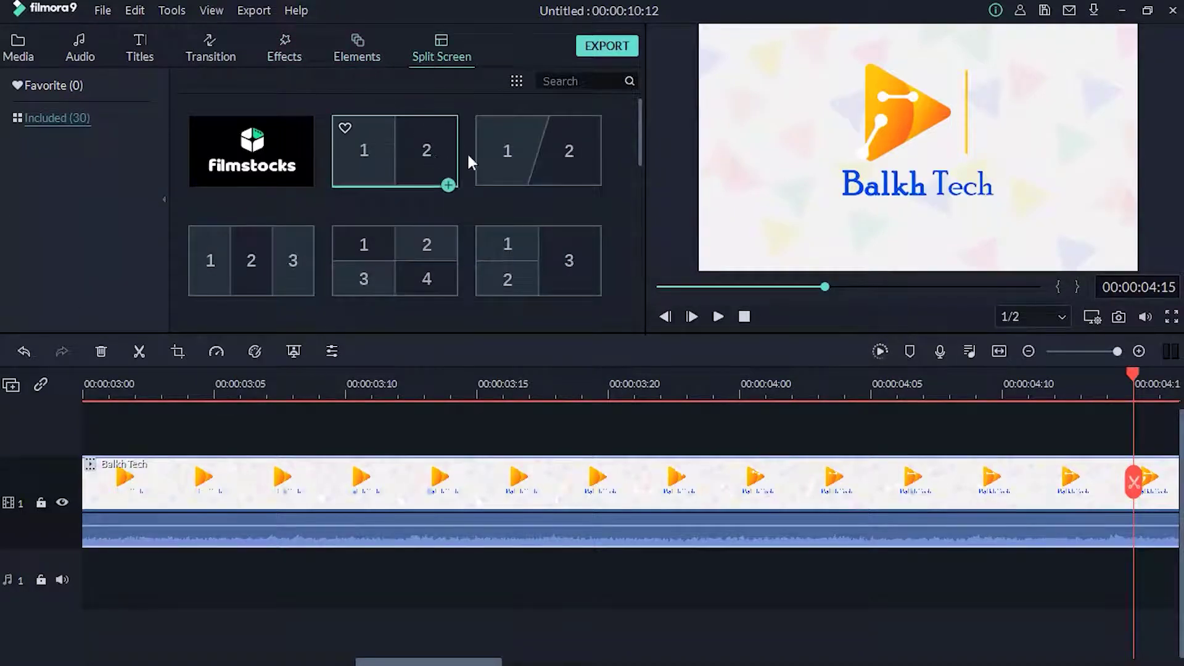
{"action": "left_click", "coordinate": [552, 152]}
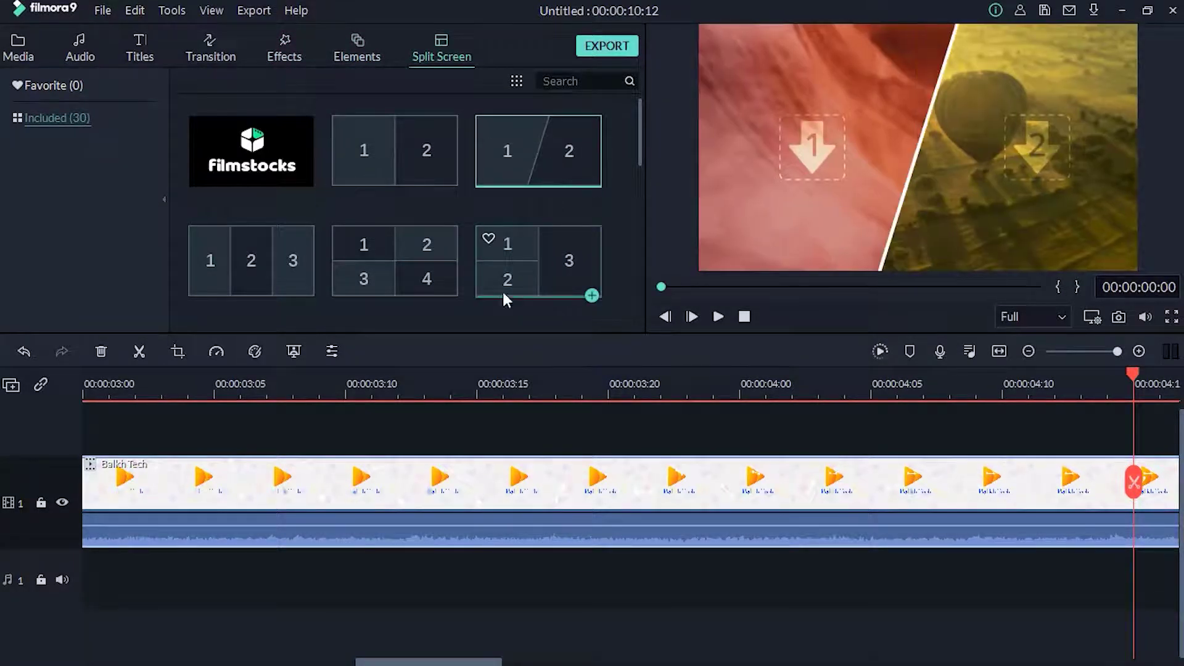
{"action": "left_click", "coordinate": [508, 274]}
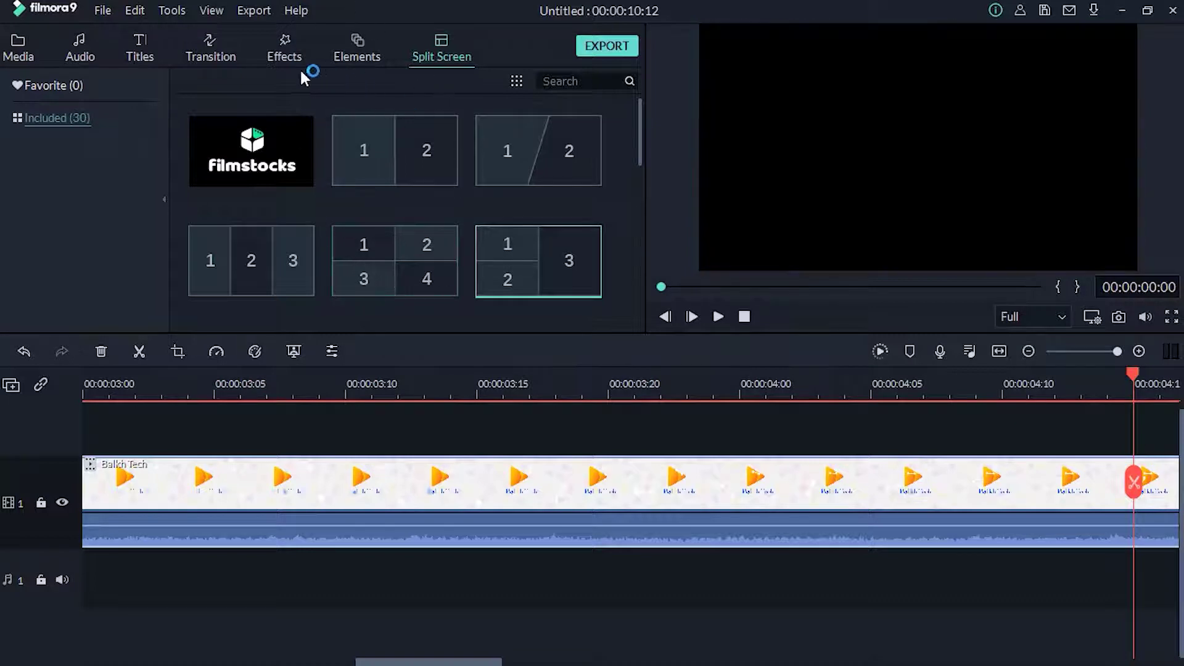
Step: Preview the Fade and Cube transitions, then bring up the title templates
{"action": "left_click", "coordinate": [233, 54]}
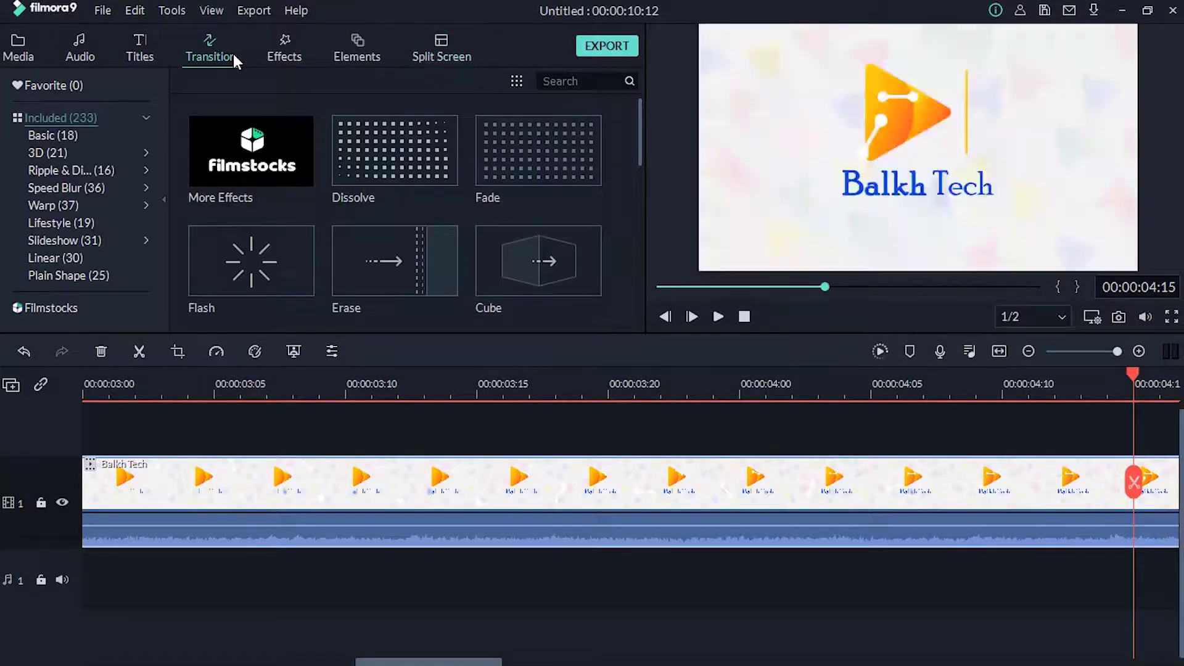
{"action": "left_click", "coordinate": [508, 145]}
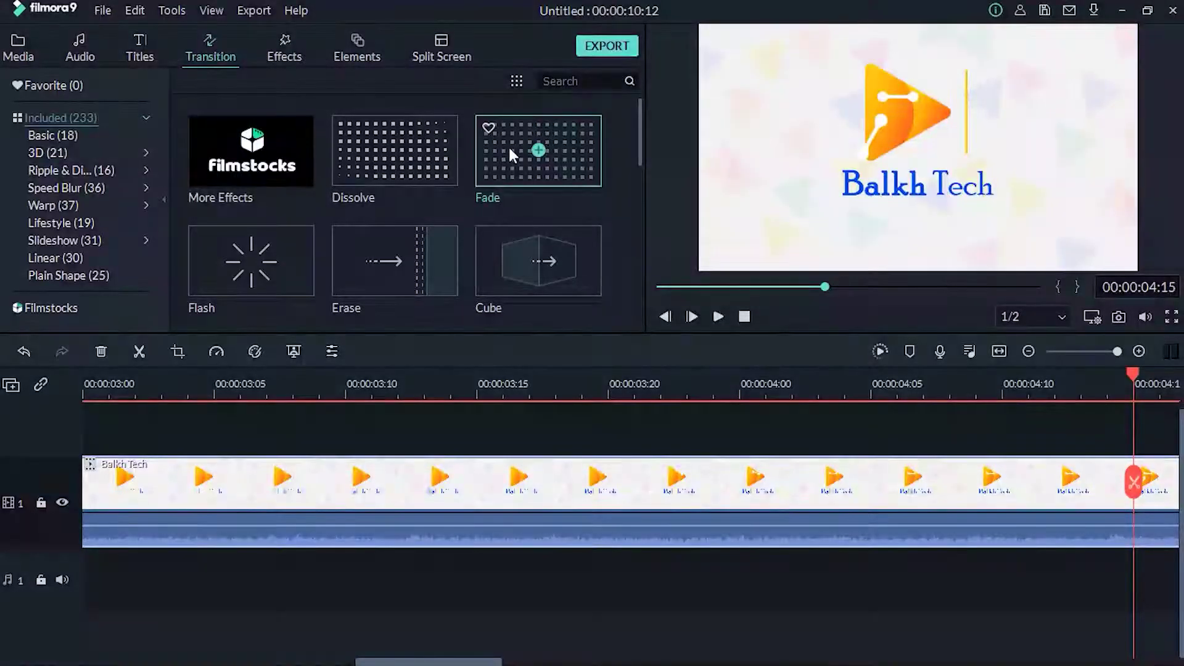
{"action": "left_click", "coordinate": [542, 259]}
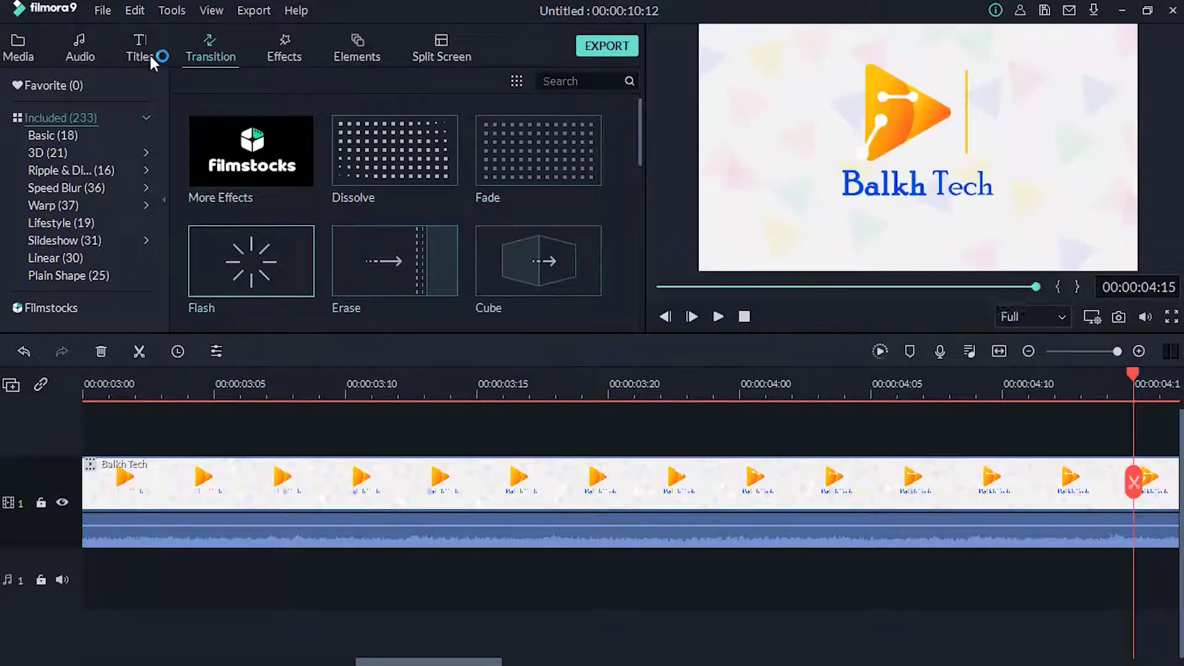
{"action": "left_click", "coordinate": [150, 53]}
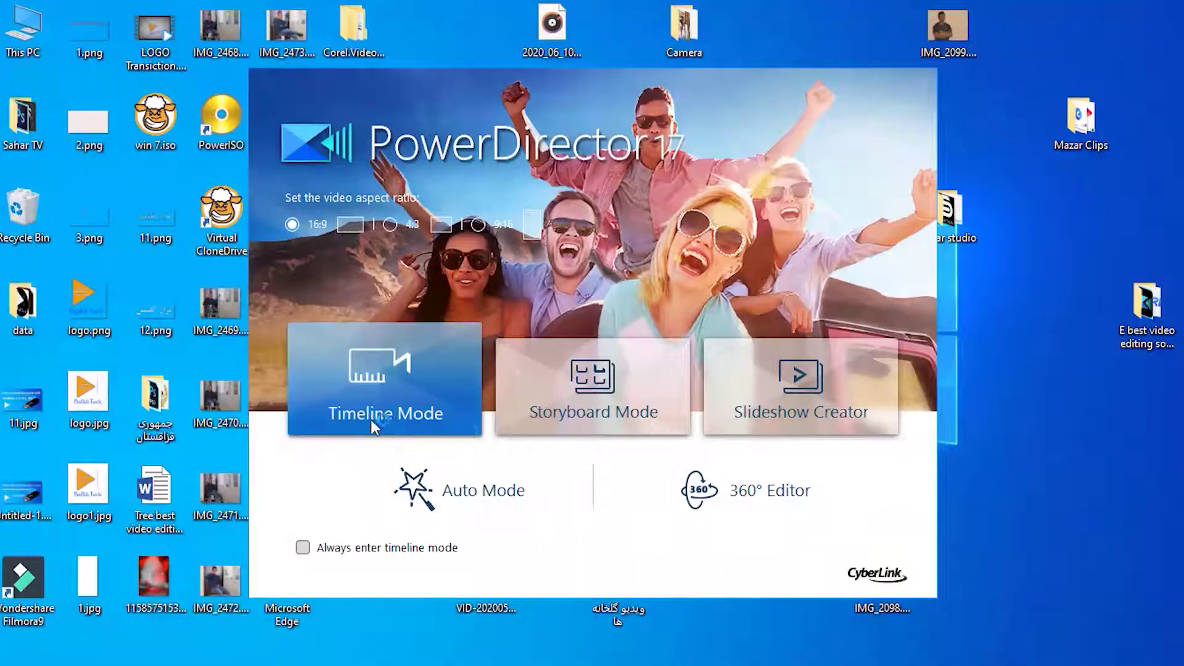
Step: Start a new untitled PowerDirector 17 project in Timeline Mode
{"action": "left_click", "coordinate": [390, 383]}
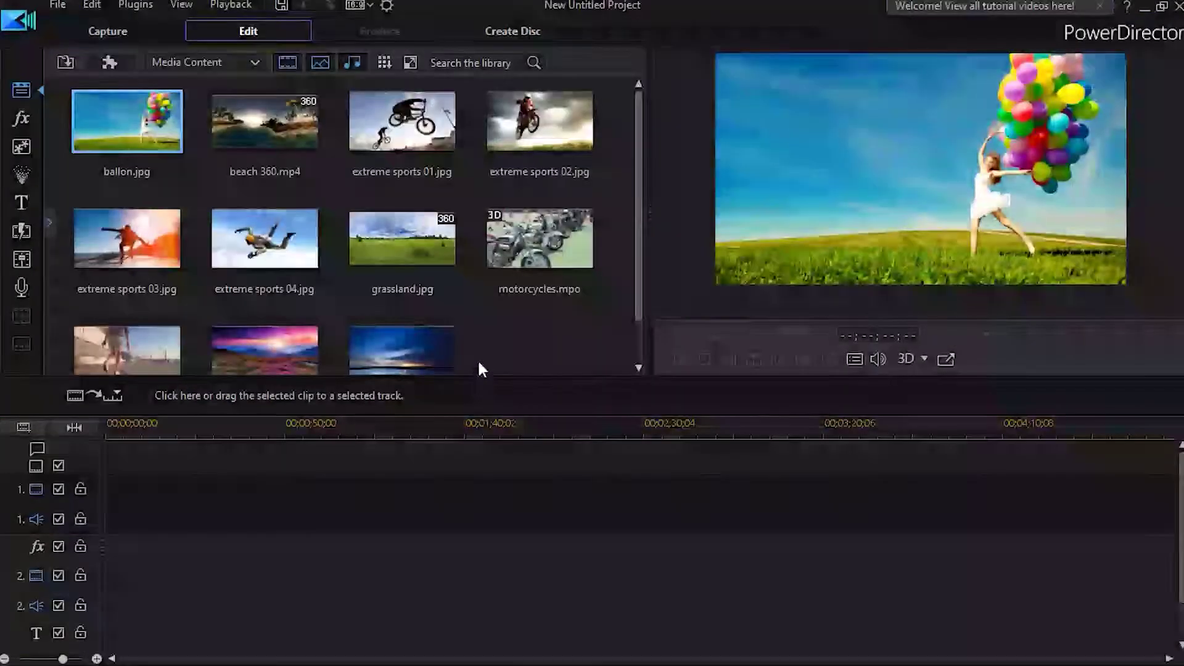
Step: Place extreme sports 01.jpg then motorcycles.mpo on video track 1, cancelling extreme sports 02
{"action": "left_click", "coordinate": [253, 108]}
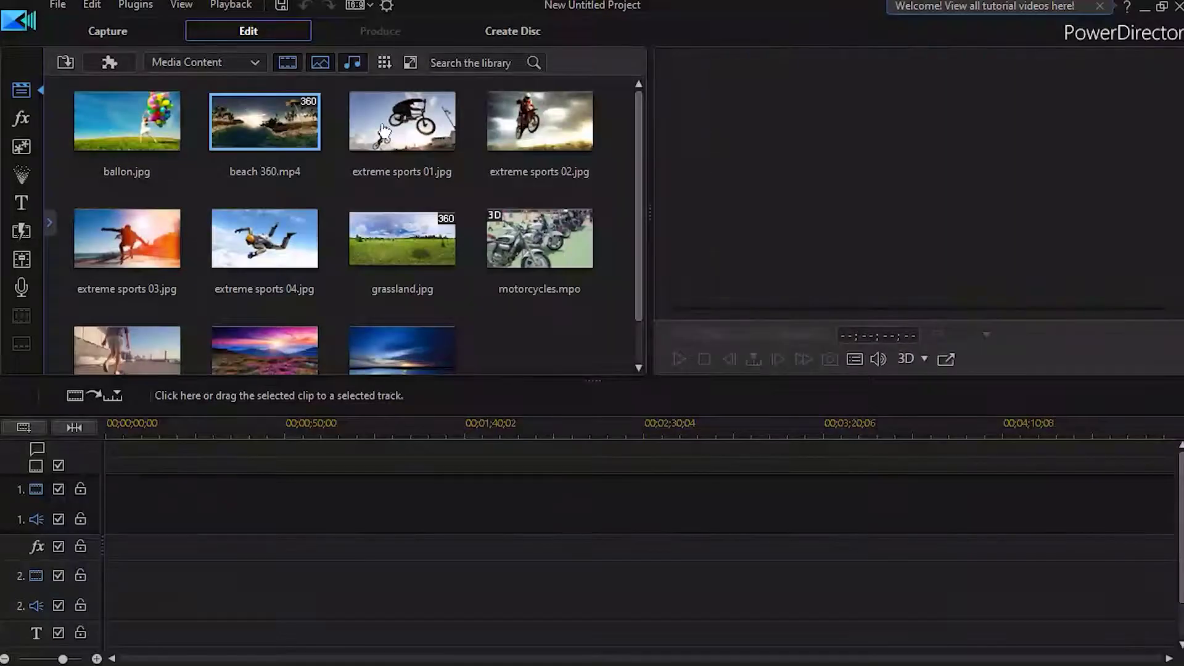
{"action": "left_click_drag", "start_coordinate": [382, 130], "coordinate": [114, 503]}
{"action": "left_click_drag", "start_coordinate": [524, 148], "coordinate": [114, 500]}
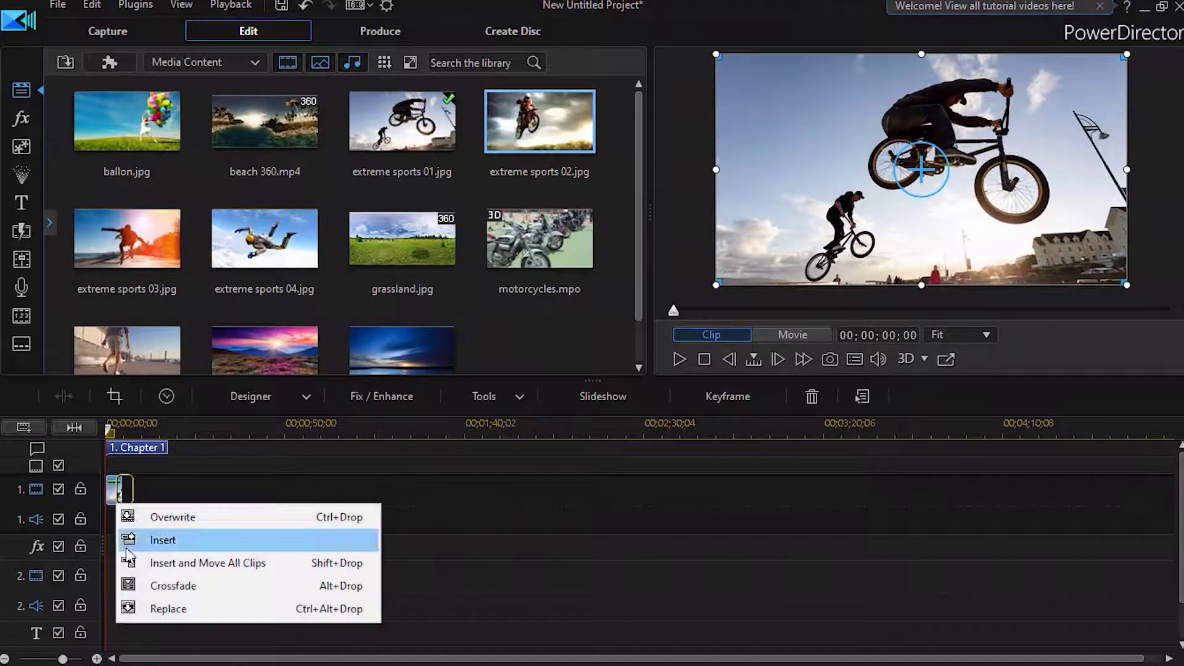
{"action": "left_click", "coordinate": [156, 493]}
{"action": "left_click_drag", "start_coordinate": [539, 240], "coordinate": [123, 493]}
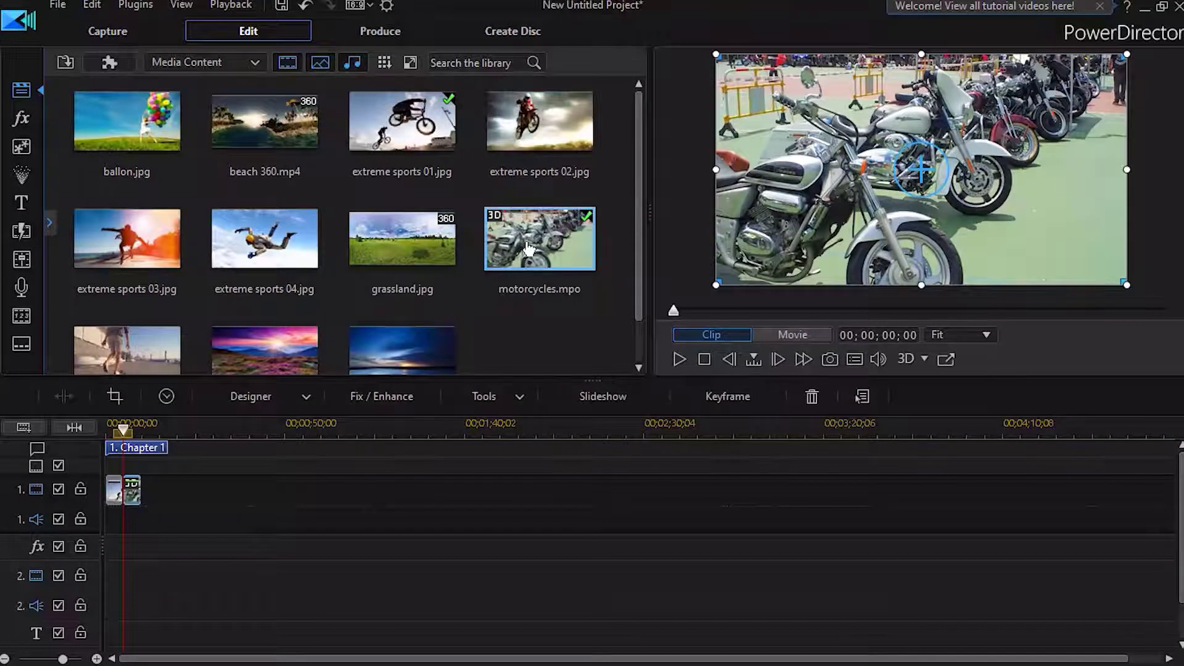
{"action": "left_click", "coordinate": [20, 117]}
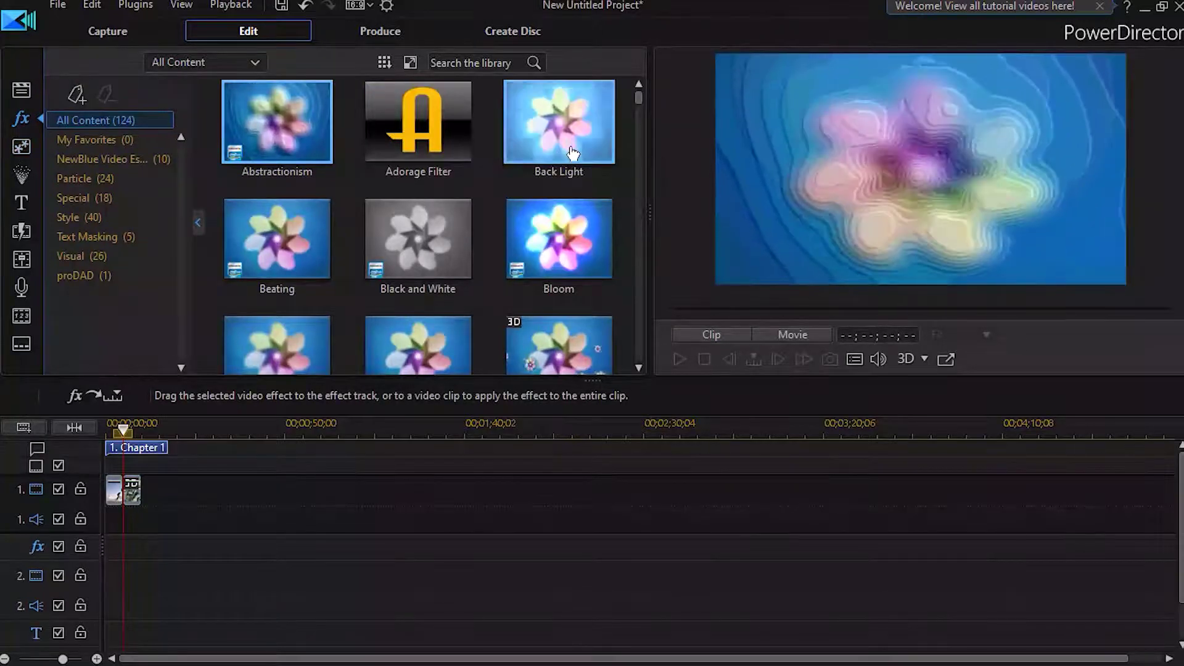
Step: Preview the Adorage Filter and Pencil Sketch video effects
{"action": "left_click", "coordinate": [418, 122]}
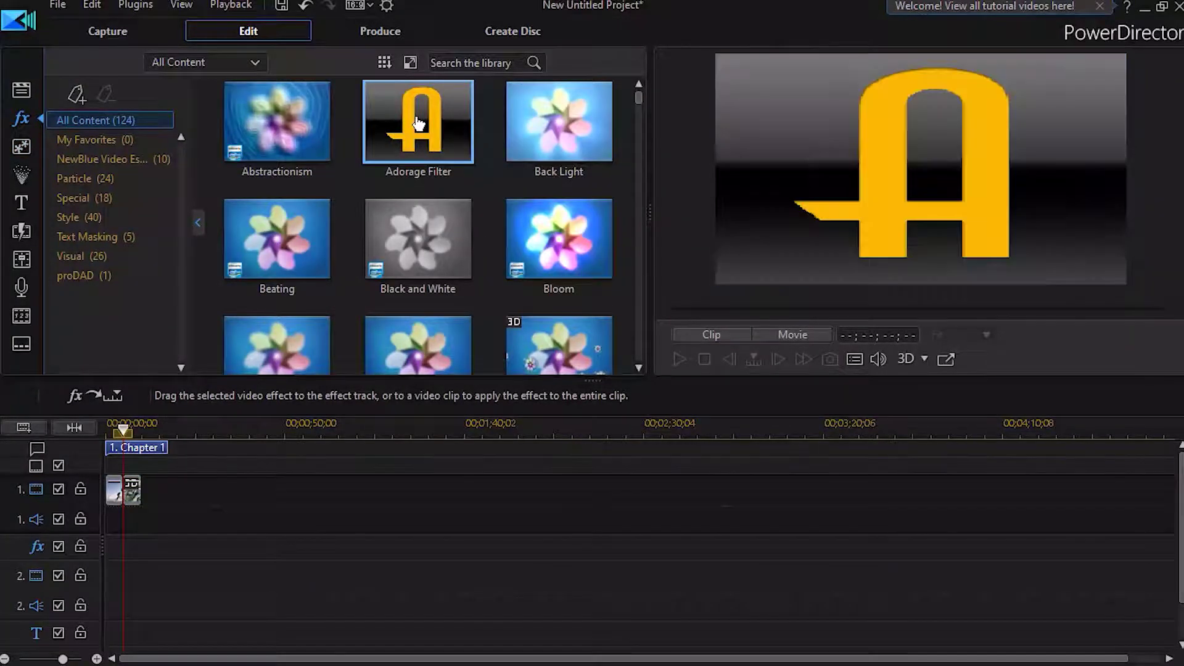
{"action": "left_click_drag", "start_coordinate": [638, 102], "coordinate": [637, 264]}
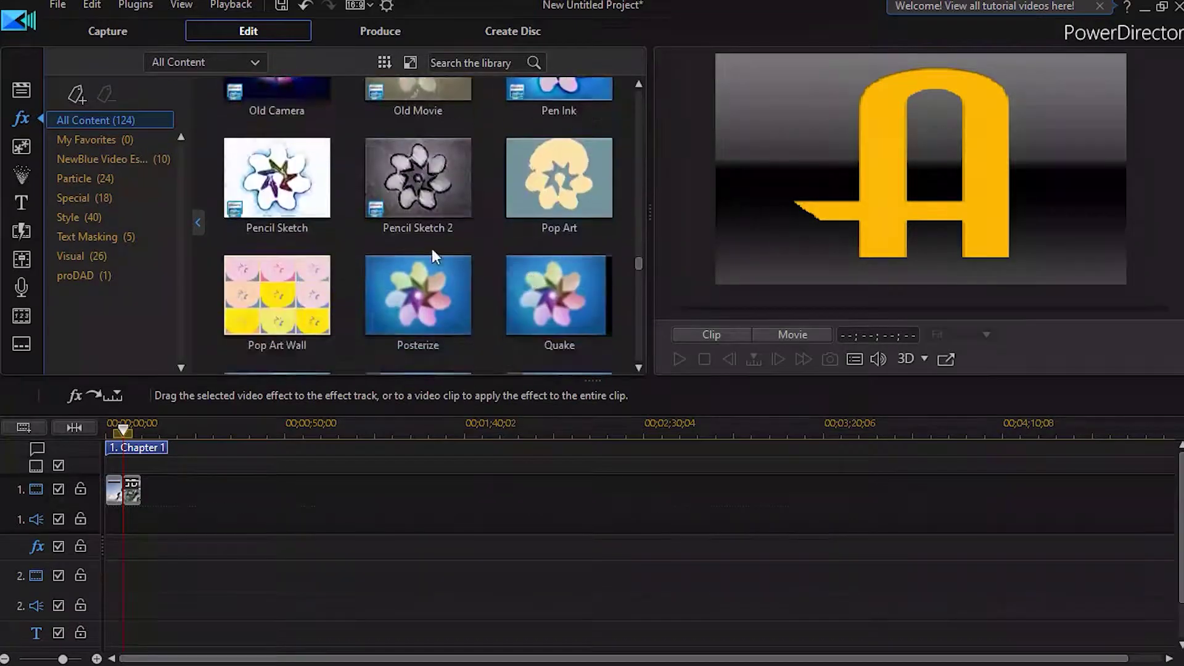
{"action": "left_click", "coordinate": [272, 198]}
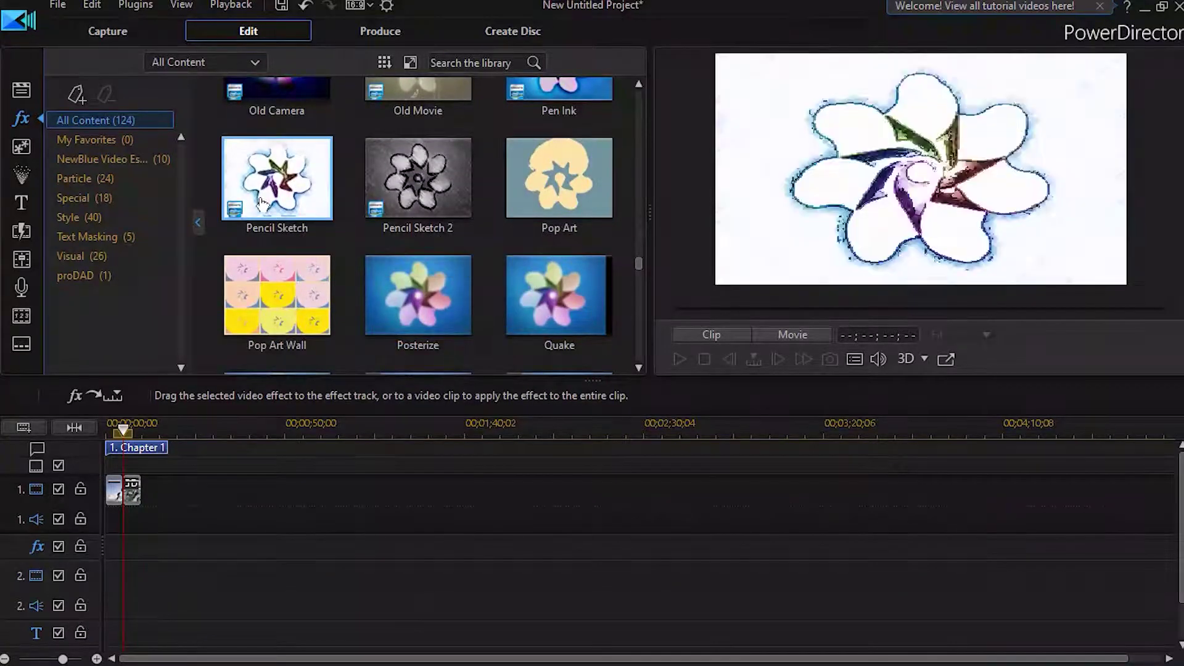
Step: Preview the Dialog_04 speech bubble and Dialog_06 cloud bubble PiP objects
{"action": "left_click", "coordinate": [21, 148]}
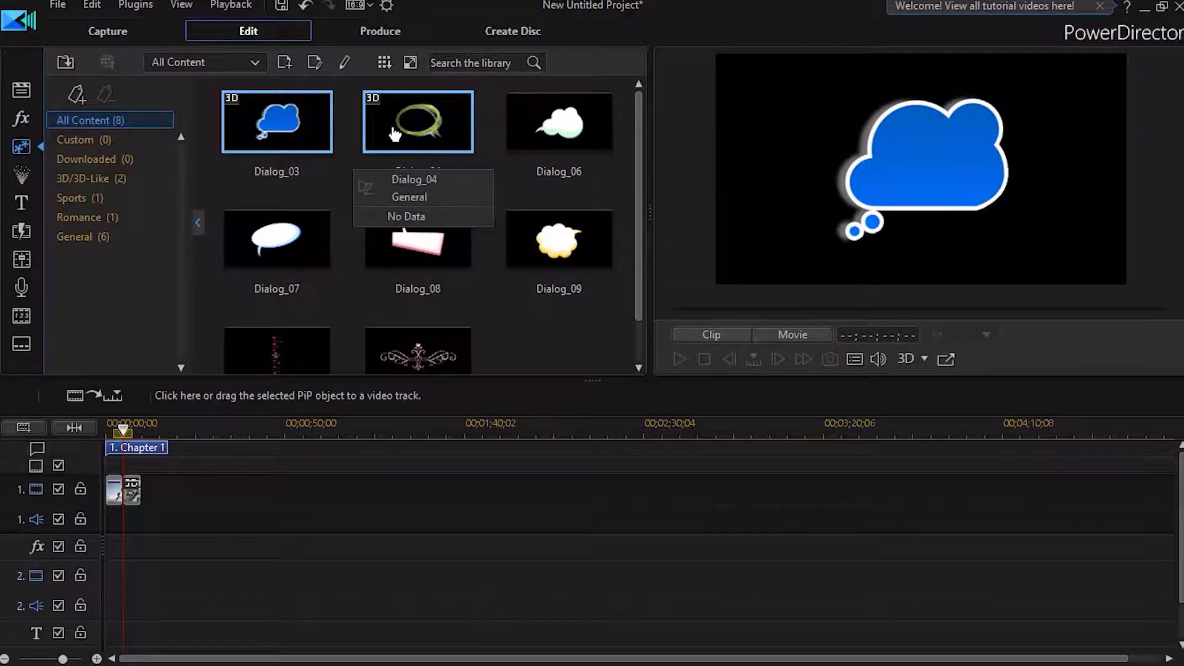
{"action": "left_click", "coordinate": [394, 133]}
{"action": "left_click", "coordinate": [565, 148]}
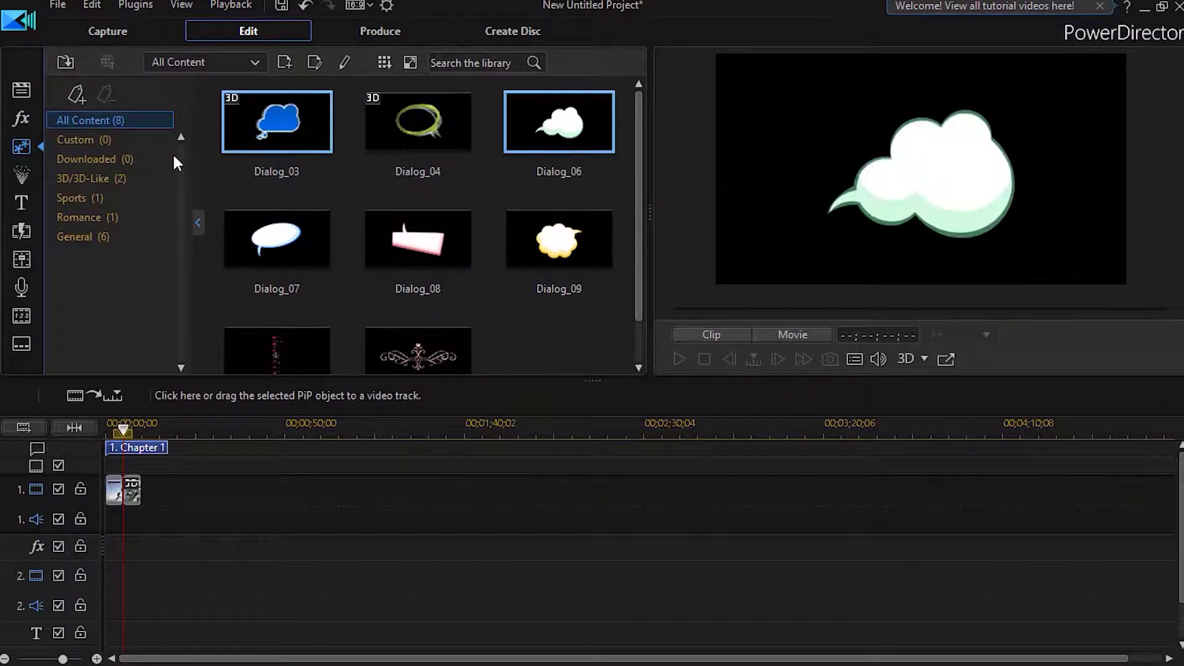
Step: Apply the Bloom effect to the motorcycles clip and select the clip to view it
{"action": "left_click", "coordinate": [22, 118]}
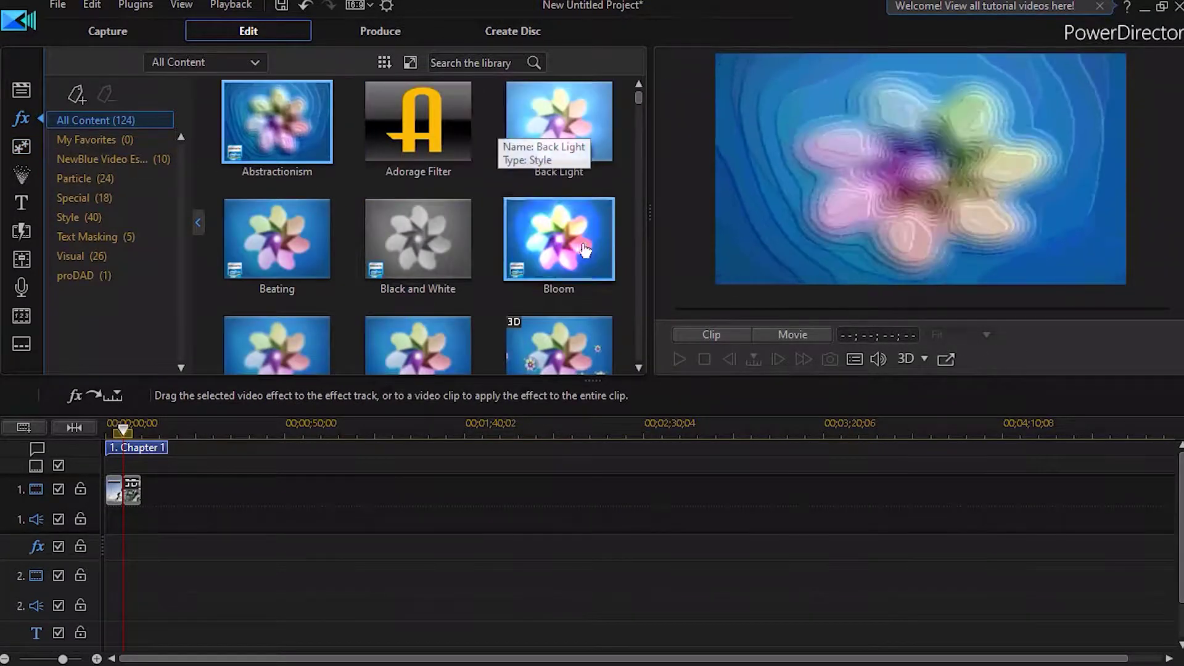
{"action": "left_click", "coordinate": [573, 244]}
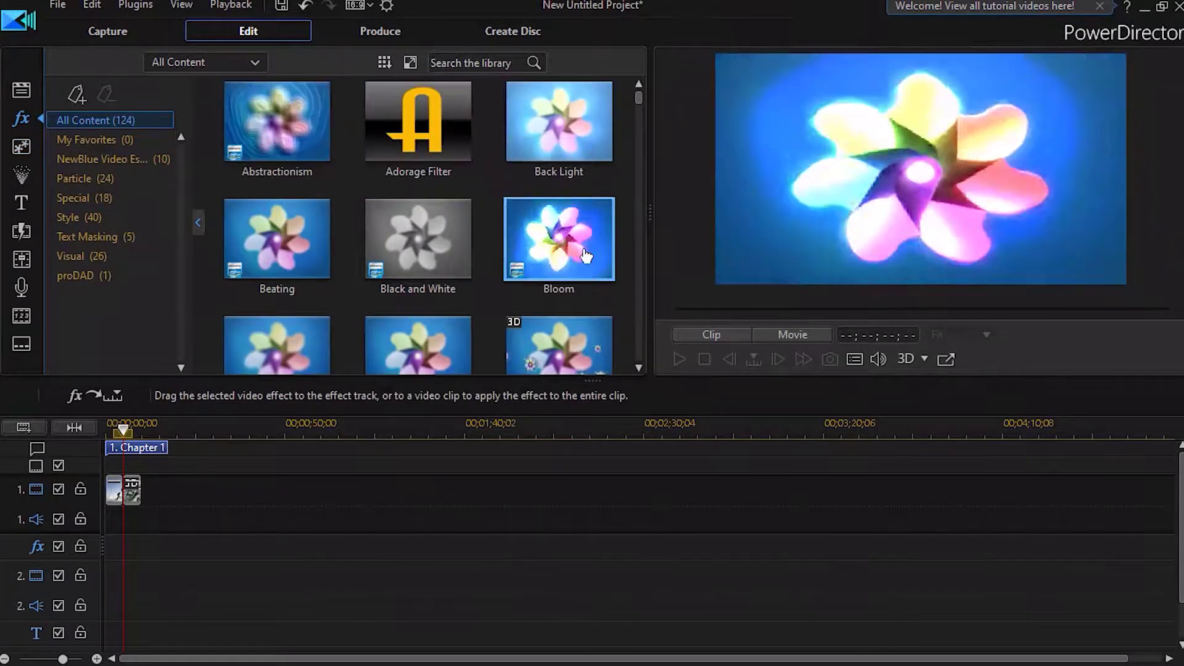
{"action": "left_click", "coordinate": [124, 491]}
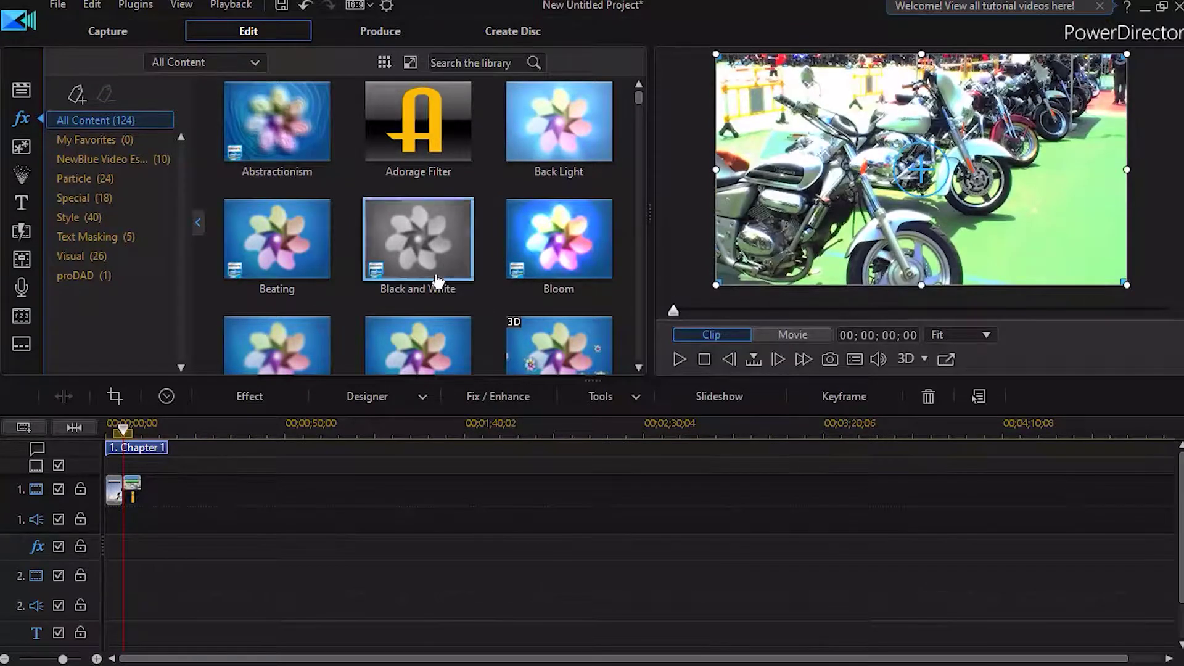